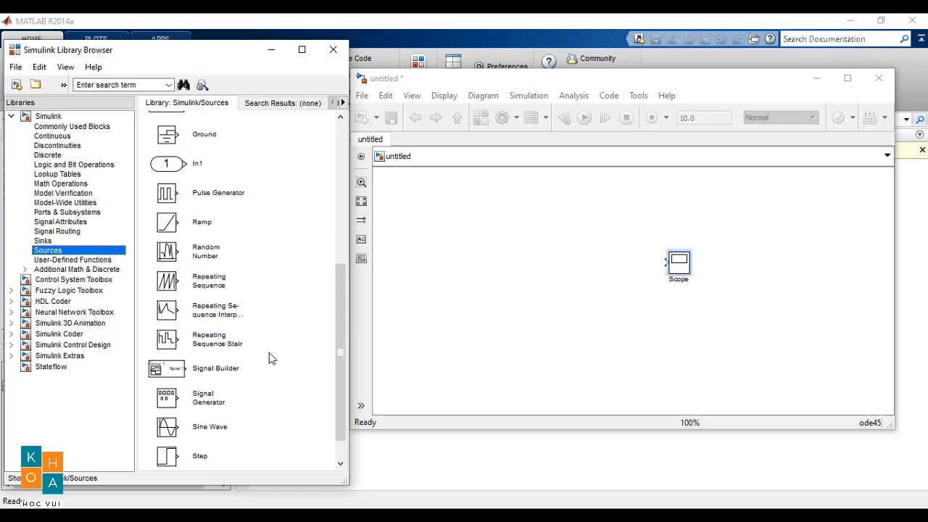
Add a Signal Builder block from the Simulink Sources library to the model, to the left of the Scope block
scroll(269, 356, "down", 1)
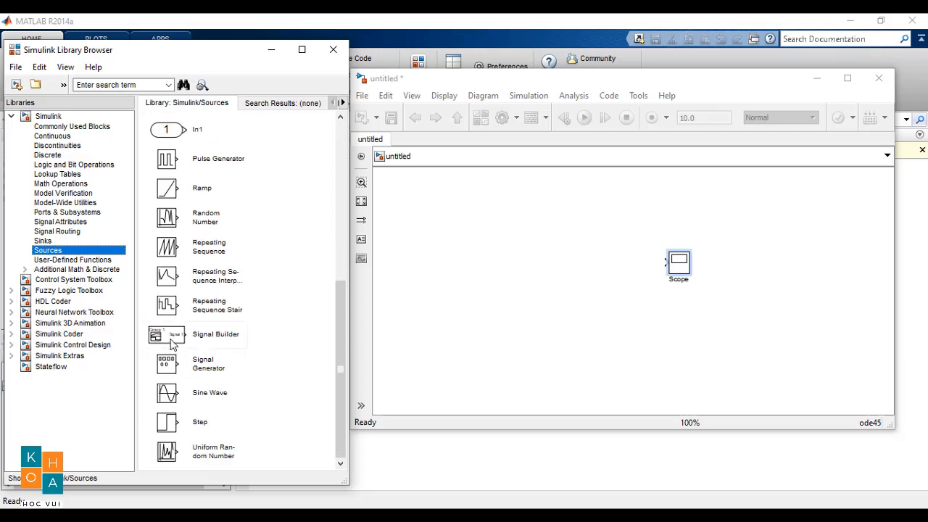
left_click_drag(173, 343, 428, 272)
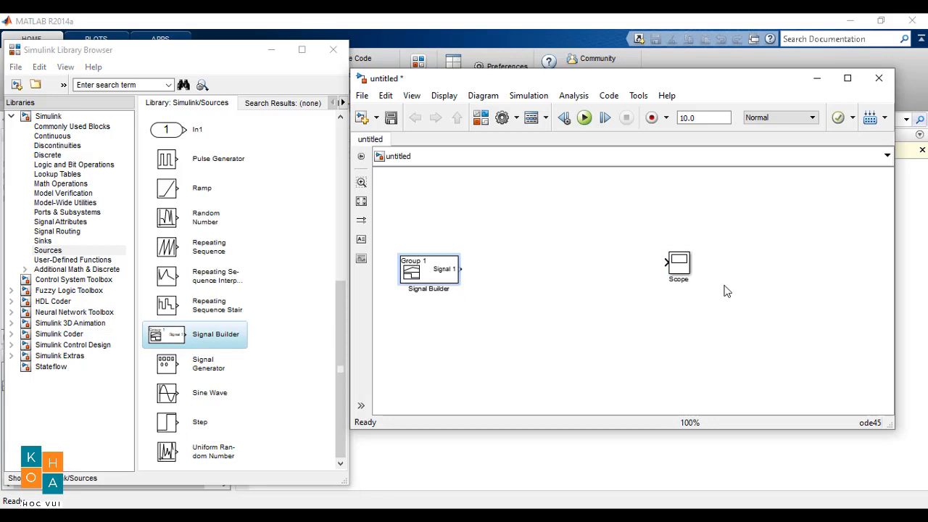
Open the Scope's display window, move it beside the model window and stretch it to nearly full screen height
double_click(678, 267)
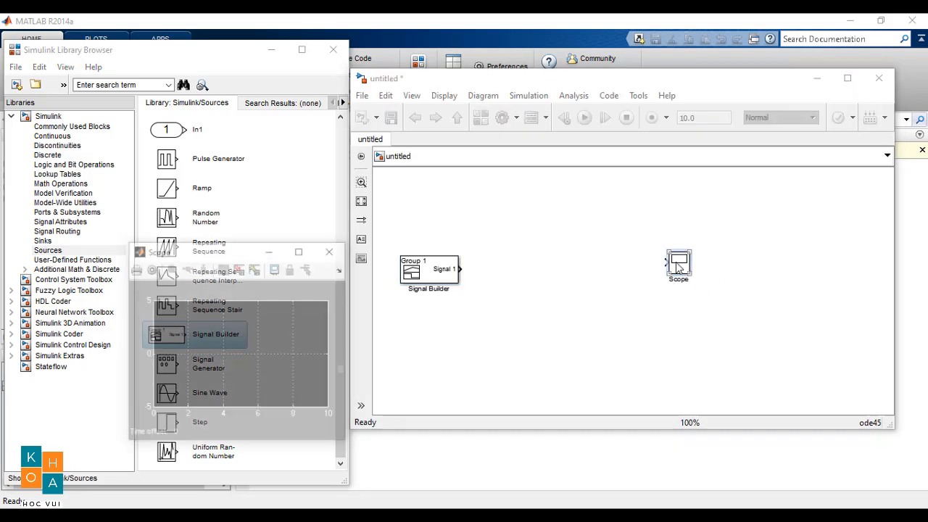
left_click_drag(249, 258, 796, 38)
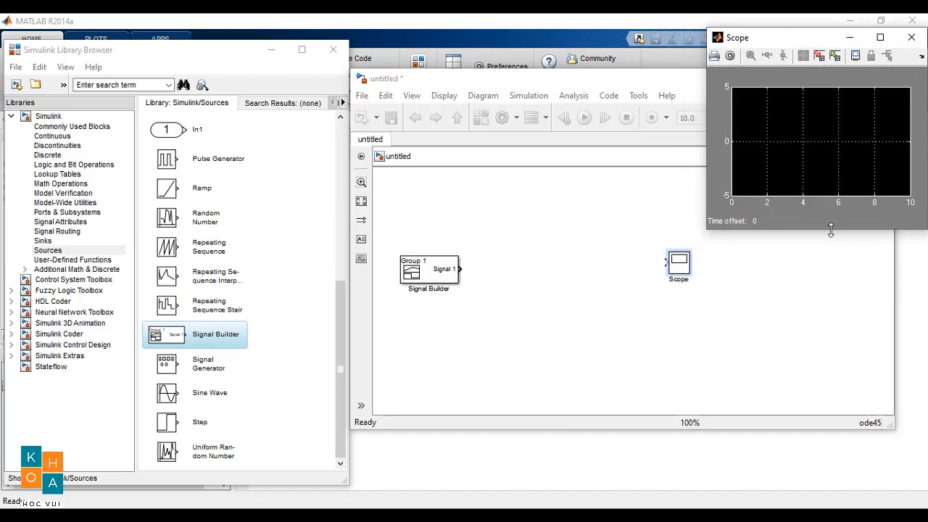
left_click_drag(831, 229, 818, 503)
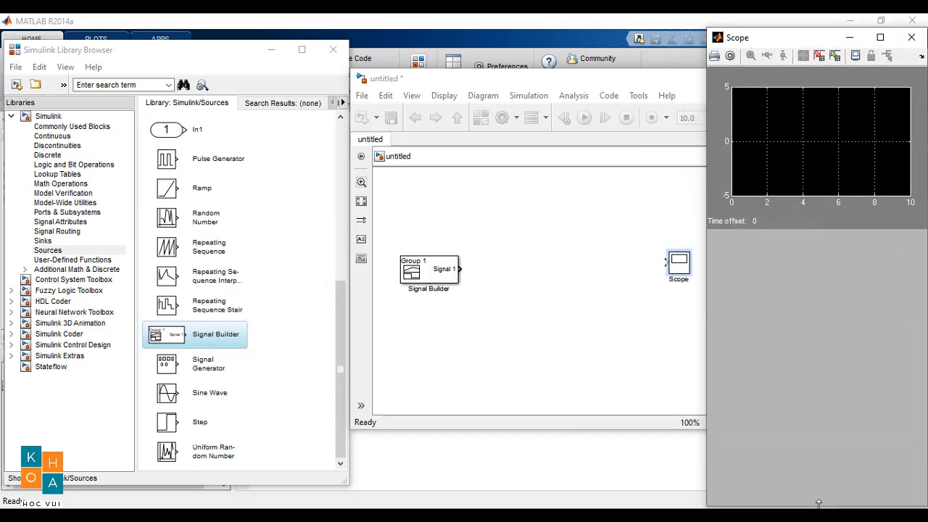
Set the Scope's number of axes to 6
left_click(730, 42)
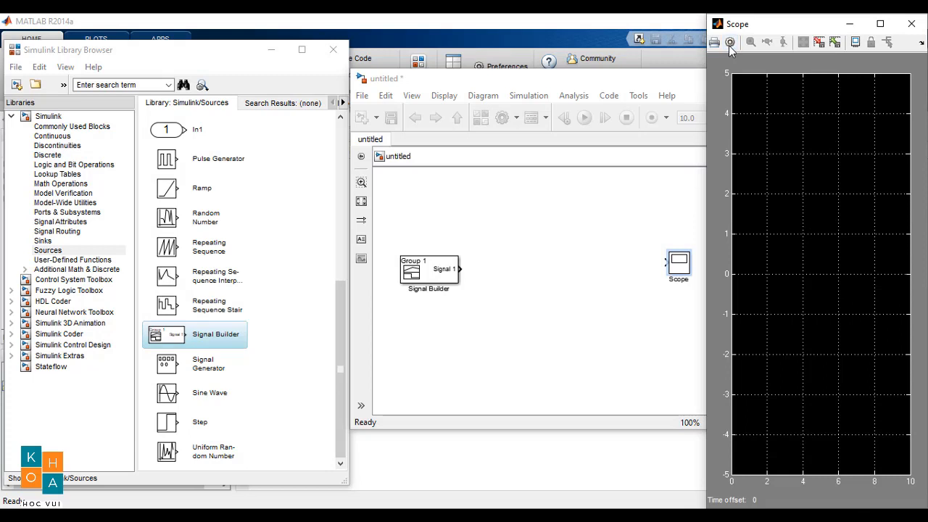
double_click(787, 108)
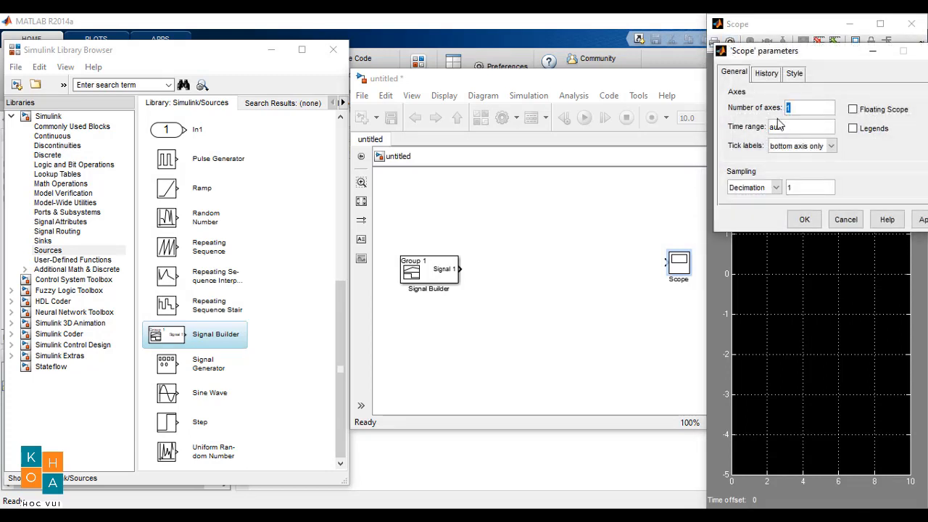
type("6")
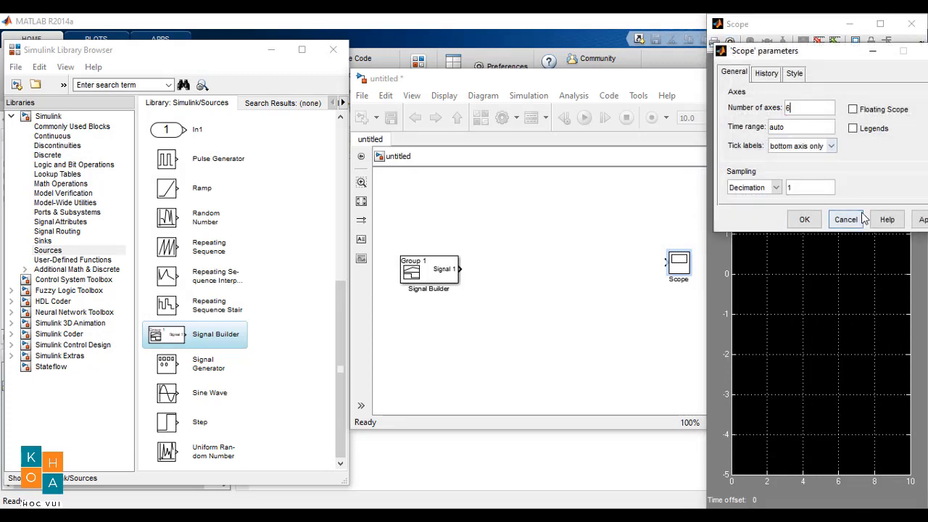
left_click(802, 219)
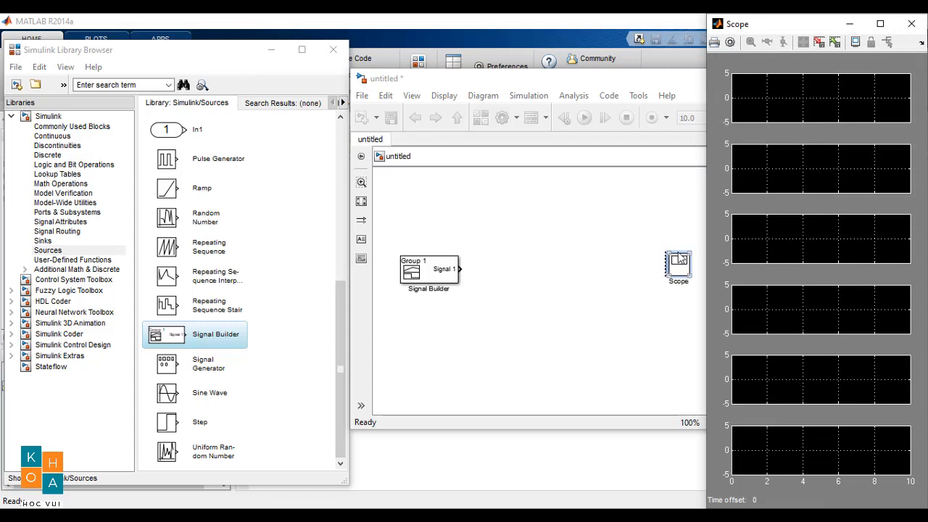
Stretch the Scope block taller to space out its input ports, and enlarge the Signal Builder block to about the same height
left_click_drag(691, 251, 687, 181)
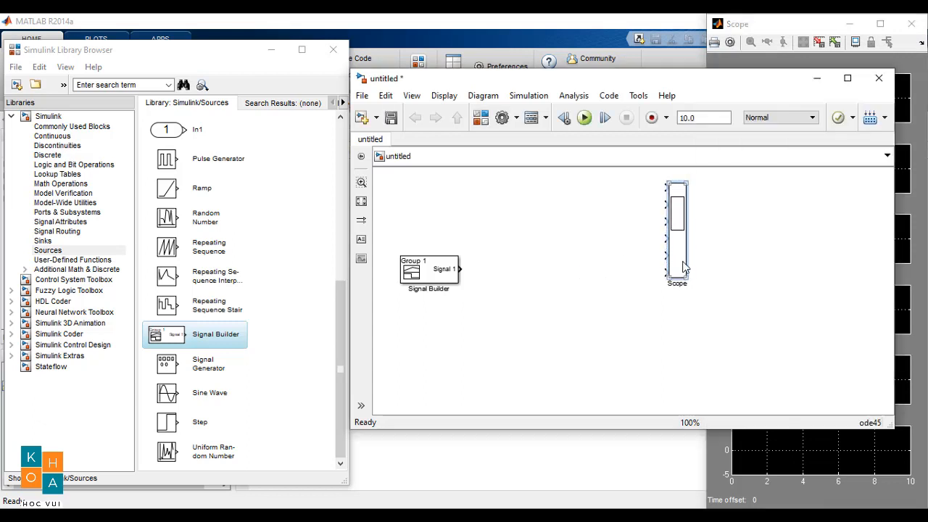
left_click_drag(684, 274, 686, 375)
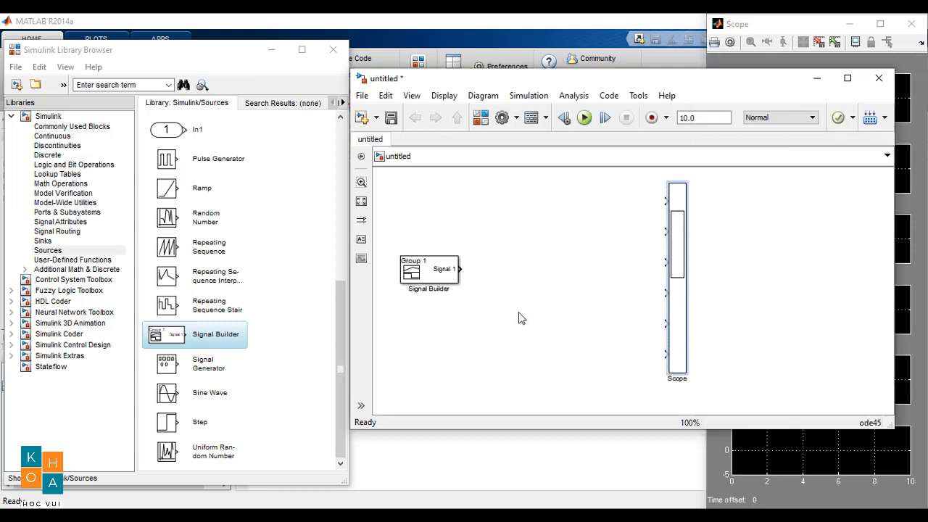
left_click_drag(457, 254, 466, 187)
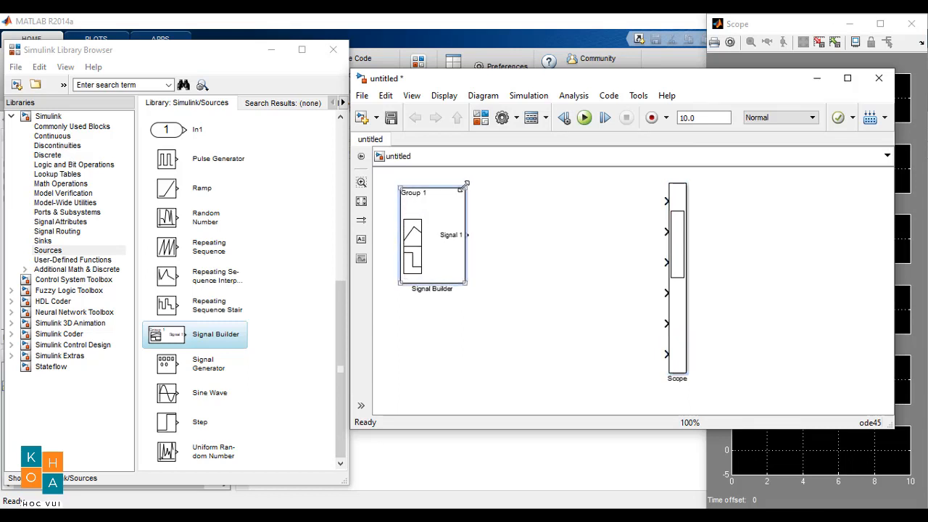
left_click_drag(461, 282, 514, 351)
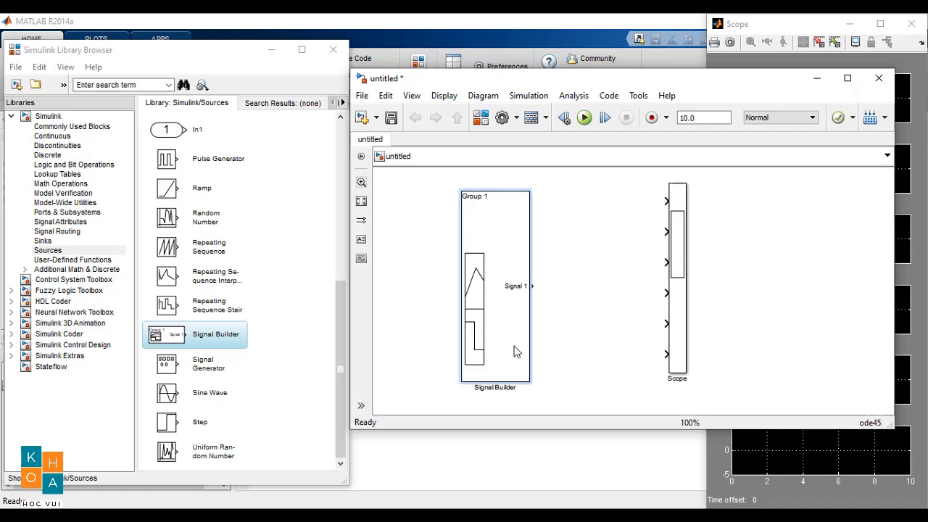
Open the Signal Builder block and add a square wave signal with frequency 1.0, amplitude 1.0, offset 1.0 and 50% duty cycle
double_click(508, 277)
left_click_drag(653, 34, 263, 48)
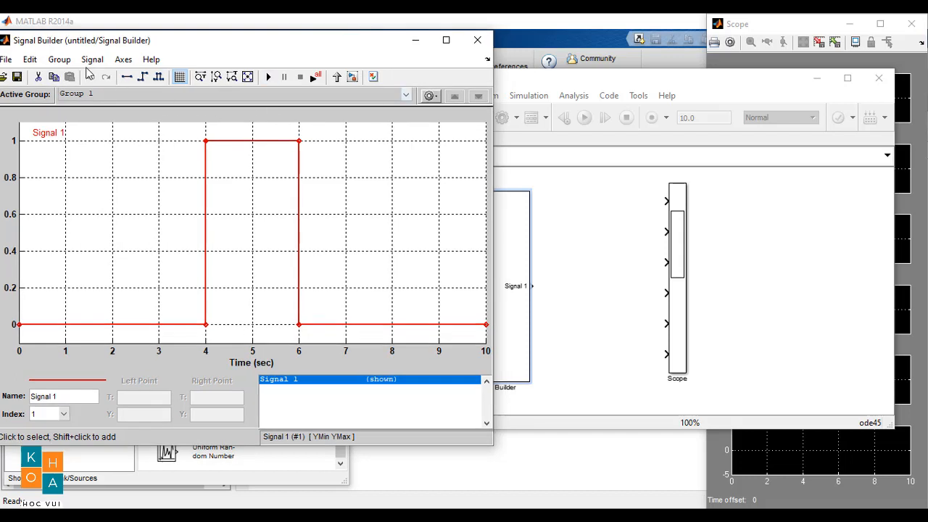
left_click(92, 59)
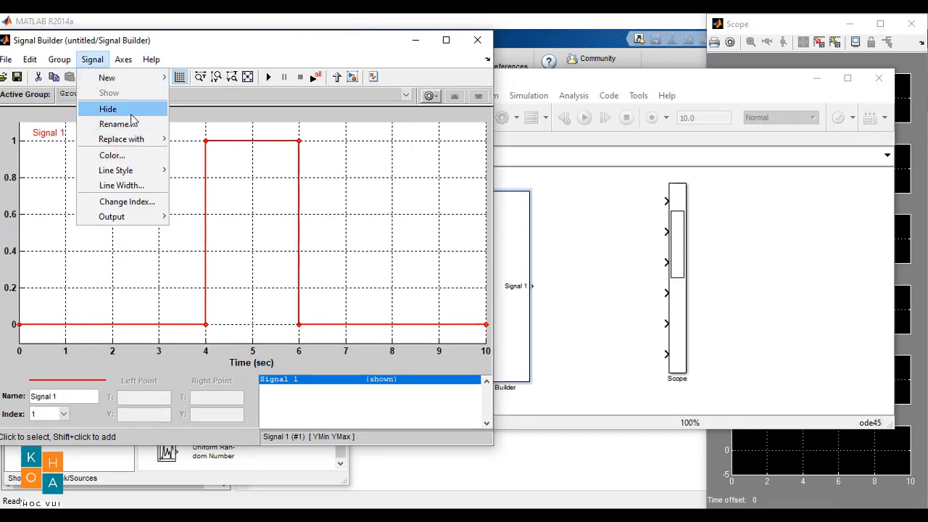
mouse_move(141, 78)
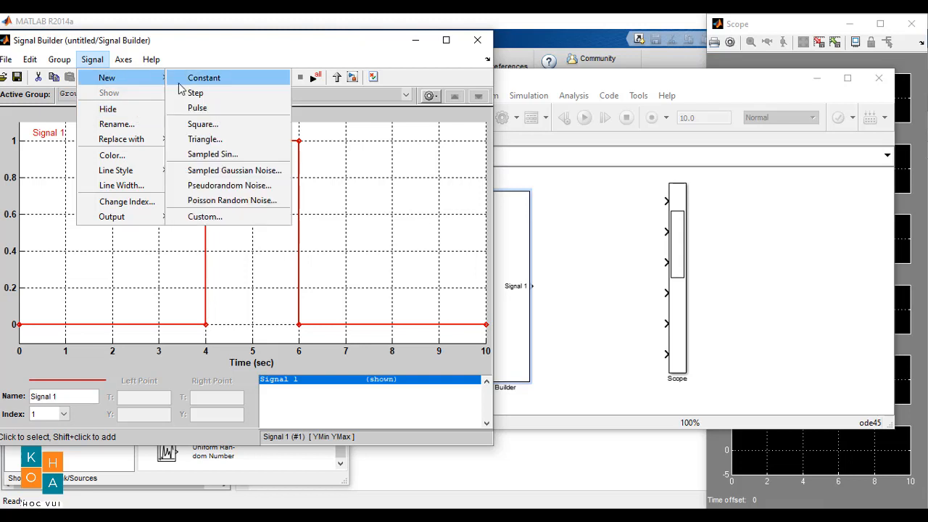
left_click(216, 125)
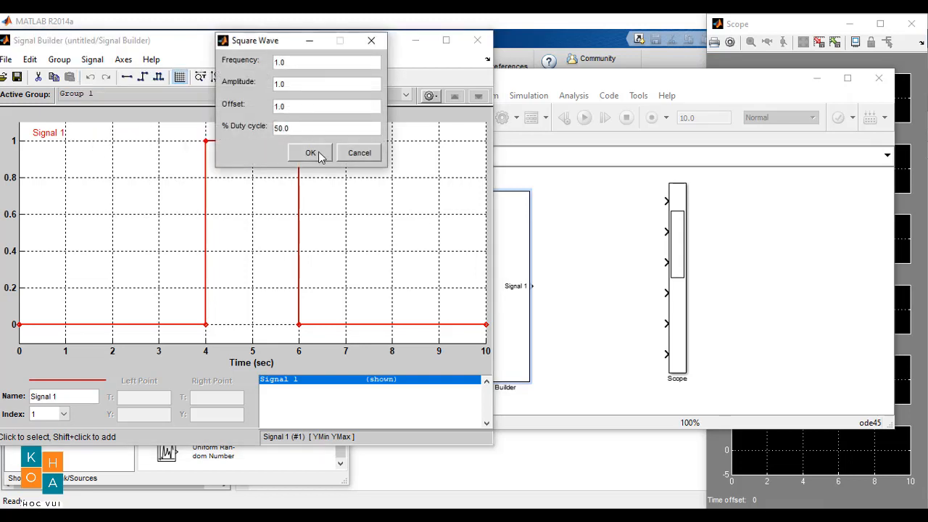
left_click(311, 153)
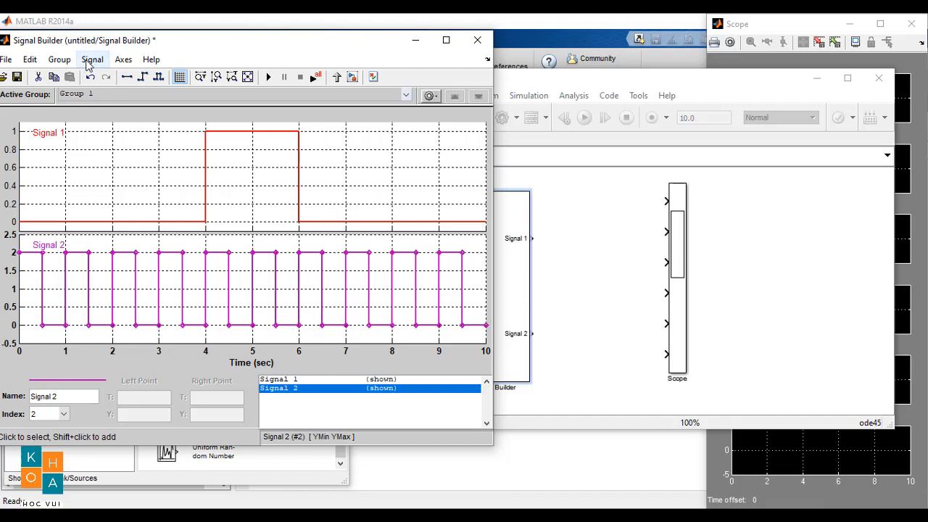
Add a triangle wave signal with frequency 1.0, amplitude 1.0 and offset 1.0 to Group 1
left_click(90, 61)
mouse_move(132, 81)
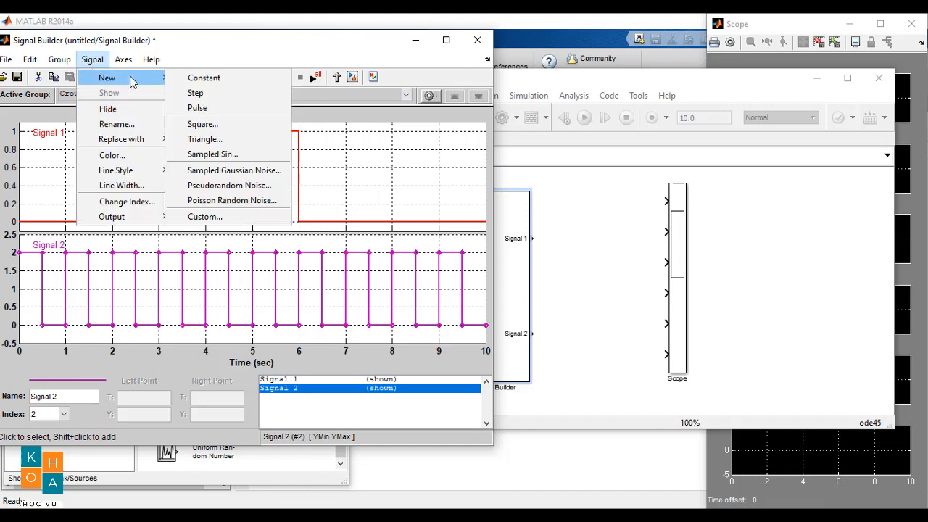
left_click(266, 144)
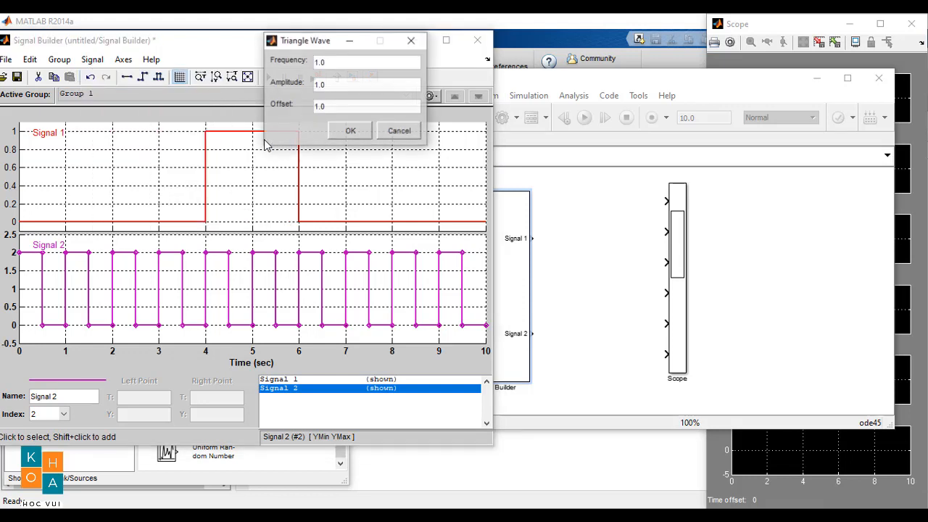
left_click(349, 130)
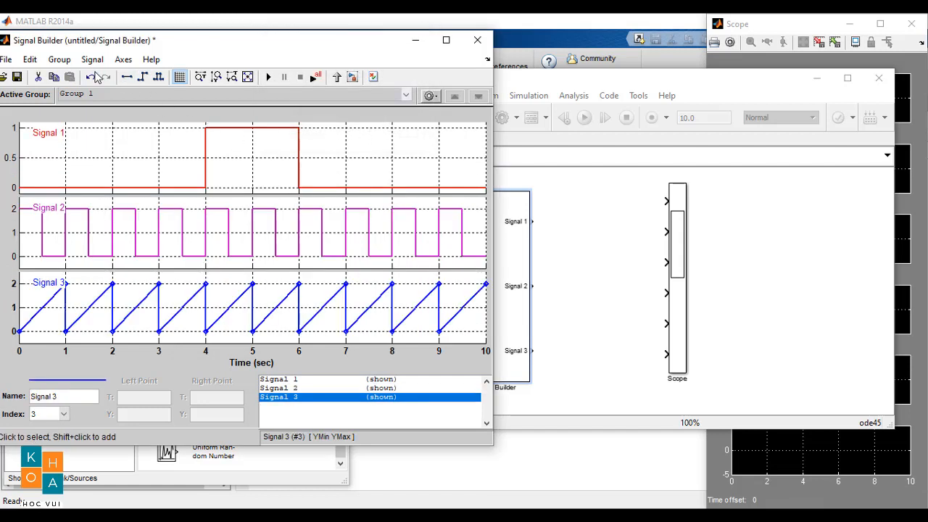
Add a sampled sine signal with frequency 1.0 Hz, amplitude 1.0, offset 1.0 and 9 samples per period
left_click(92, 60)
mouse_move(115, 80)
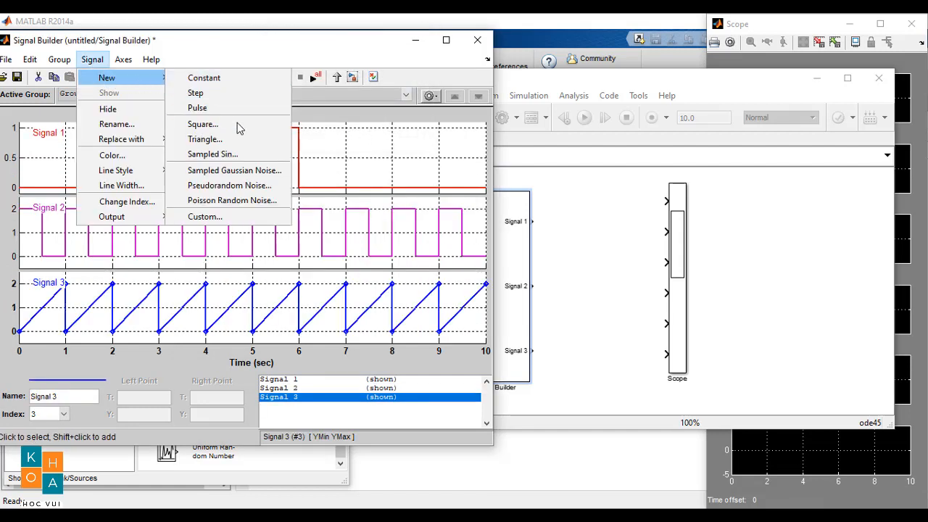
left_click(245, 156)
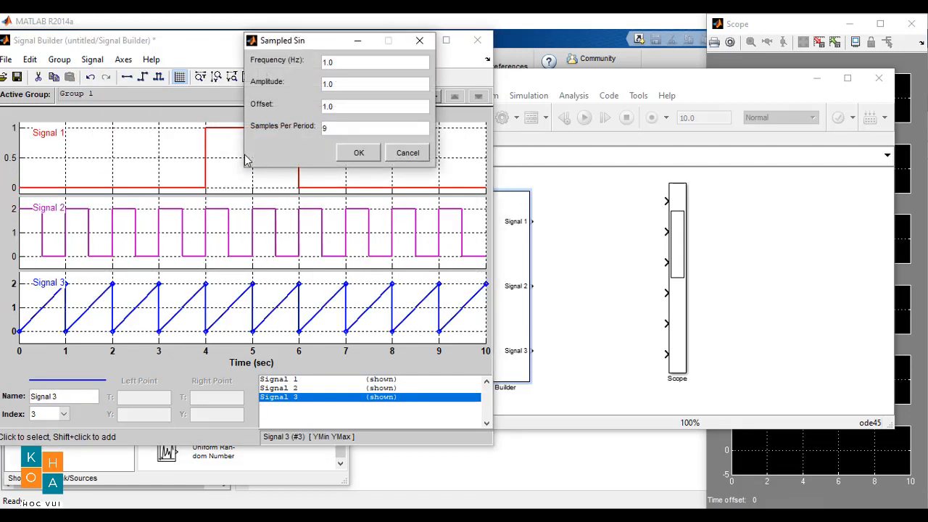
left_click(355, 153)
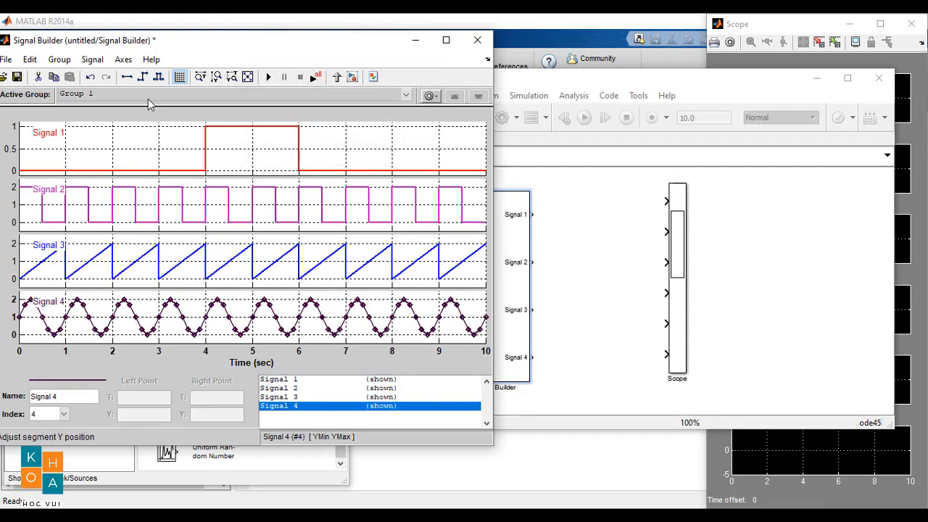
Add a sampled Gaussian noise signal to Group 1 with the default parameters
left_click(94, 61)
mouse_move(121, 80)
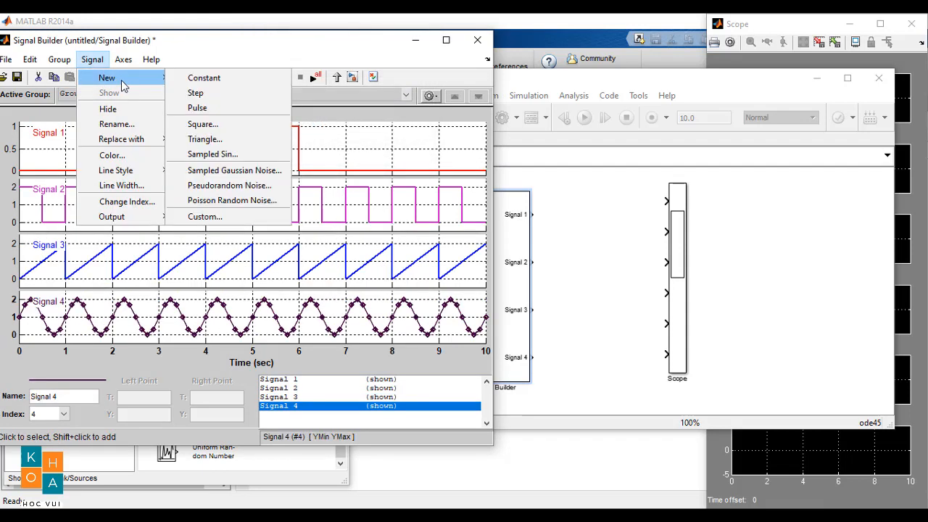
left_click(266, 172)
left_click(420, 156)
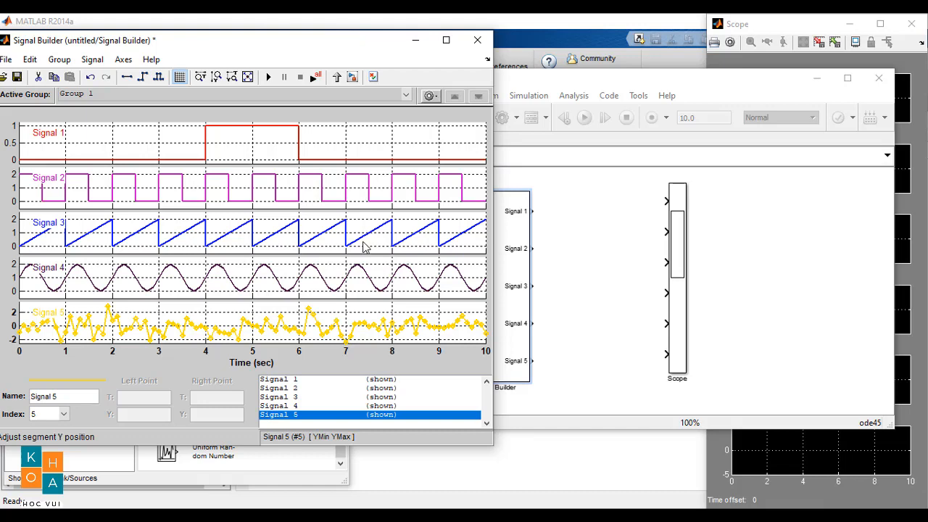
Set the Scope's number of axes to 5 to match the Signal Builder outputs
left_click(680, 289)
double_click(680, 303)
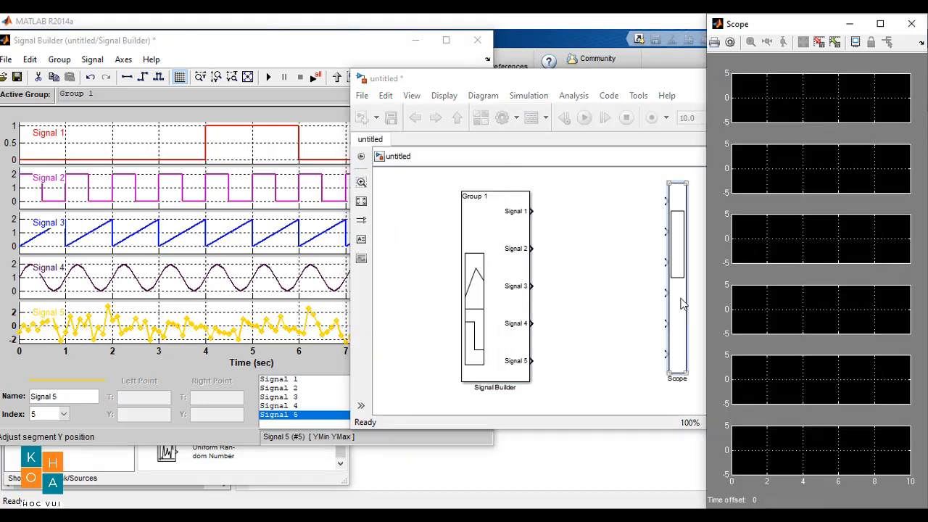
left_click(731, 43)
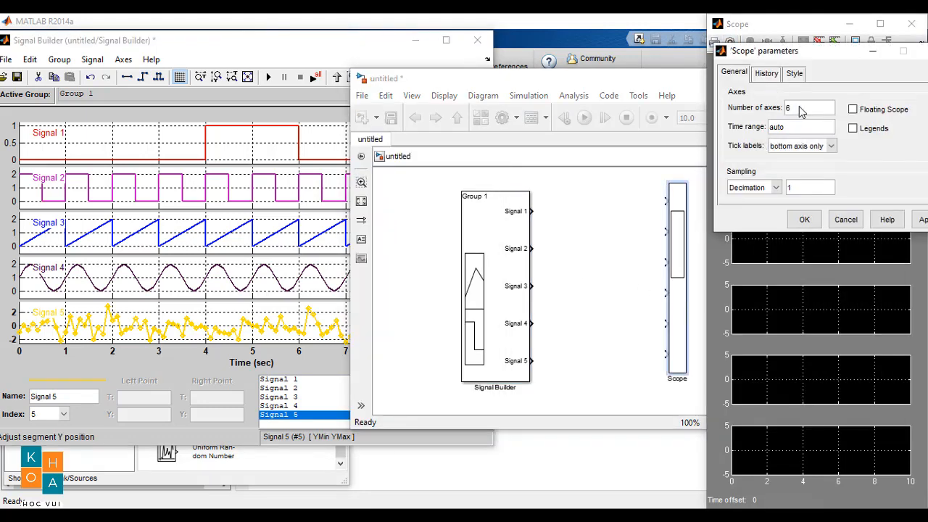
left_click_drag(803, 110, 782, 107)
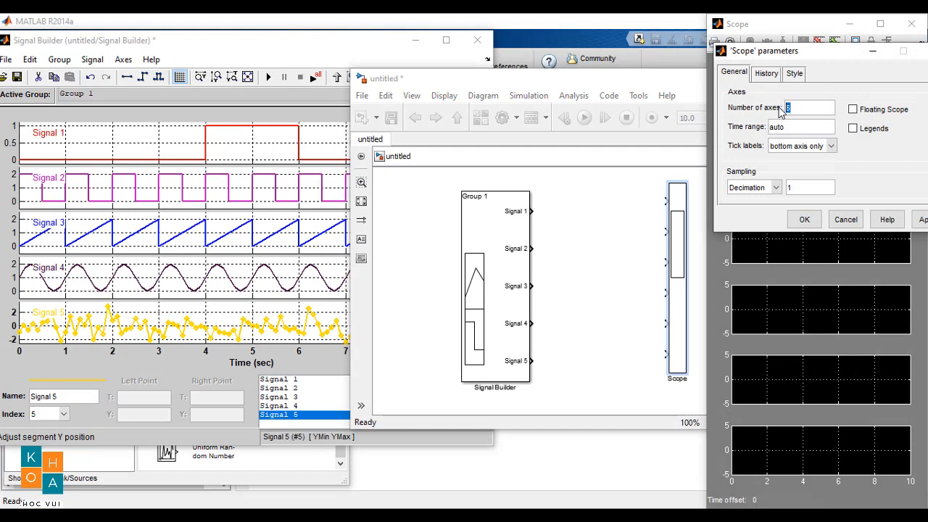
left_click(804, 219)
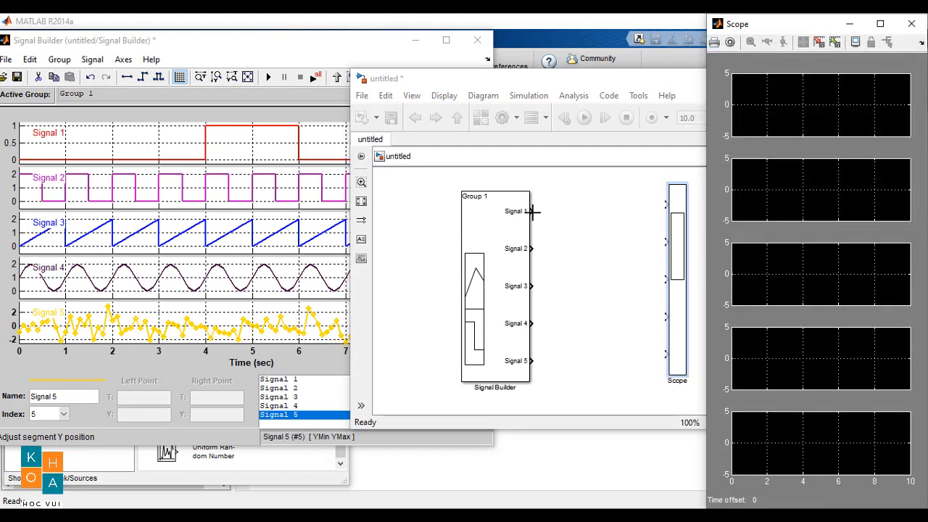
Connect the Signal Builder outputs Signal 1 through Signal 5 to the Scope's five inputs in order and run the simulation
left_click_drag(532, 211, 668, 205)
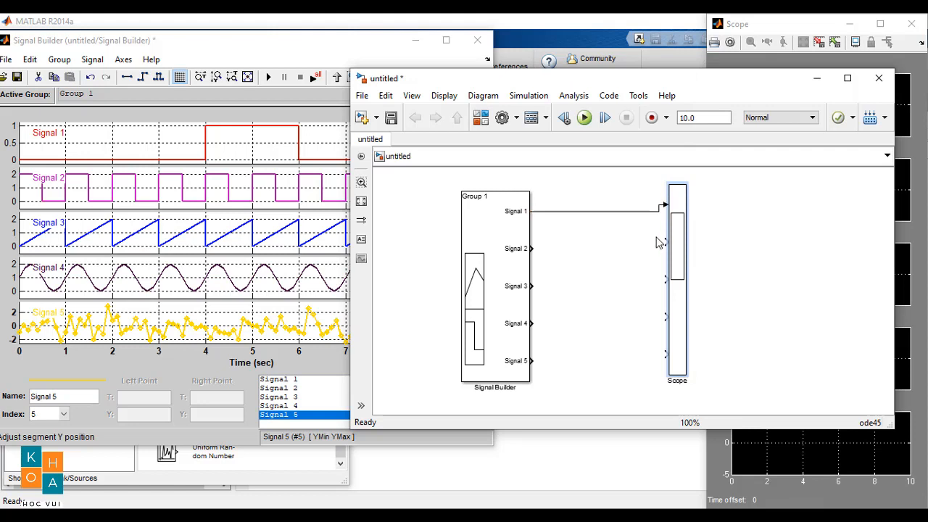
left_click_drag(665, 239, 532, 248)
left_click_drag(663, 279, 535, 287)
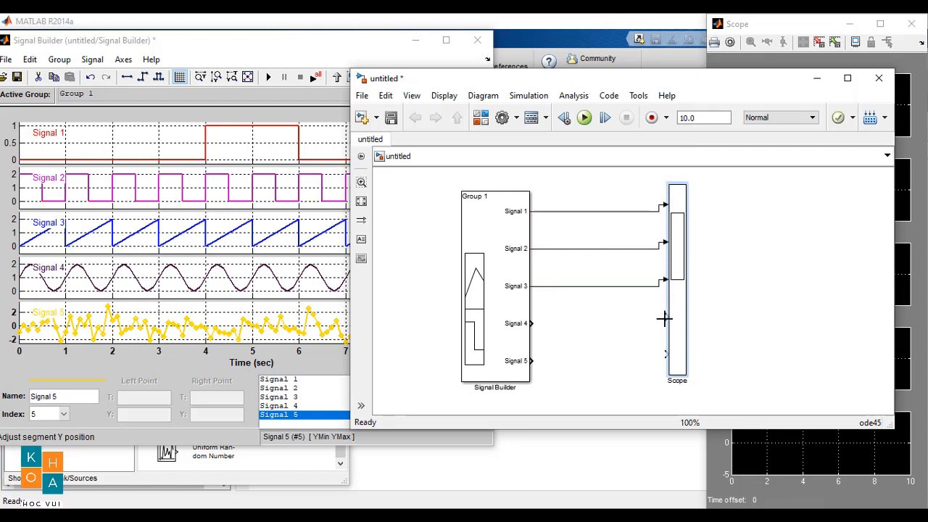
left_click_drag(664, 318, 532, 324)
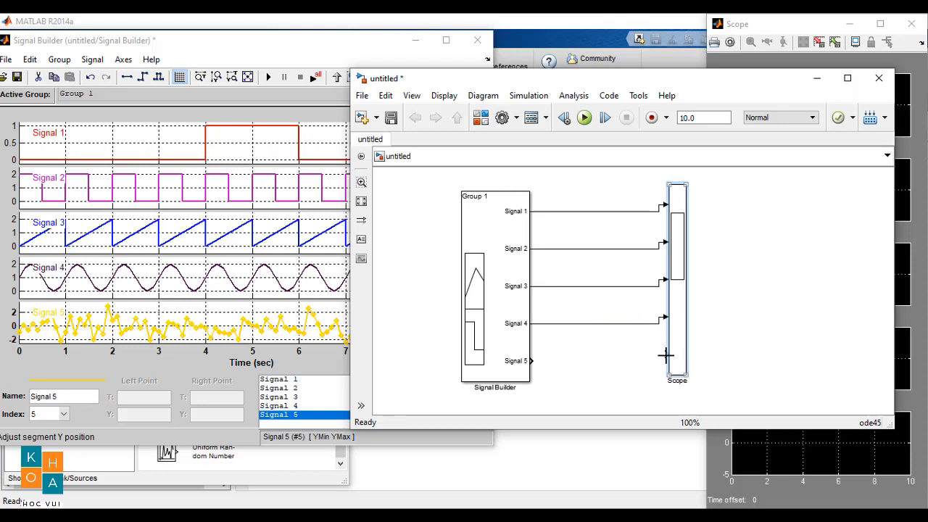
left_click_drag(665, 354, 535, 361)
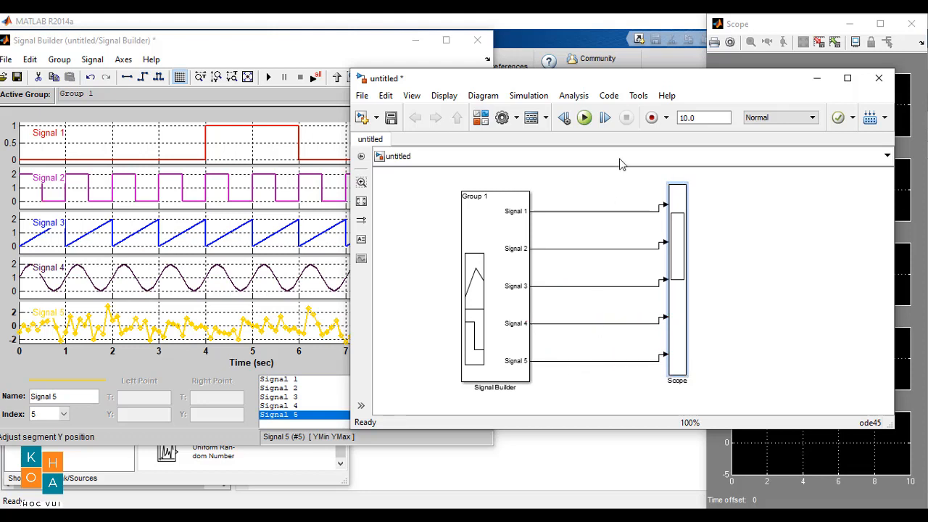
left_click(584, 118)
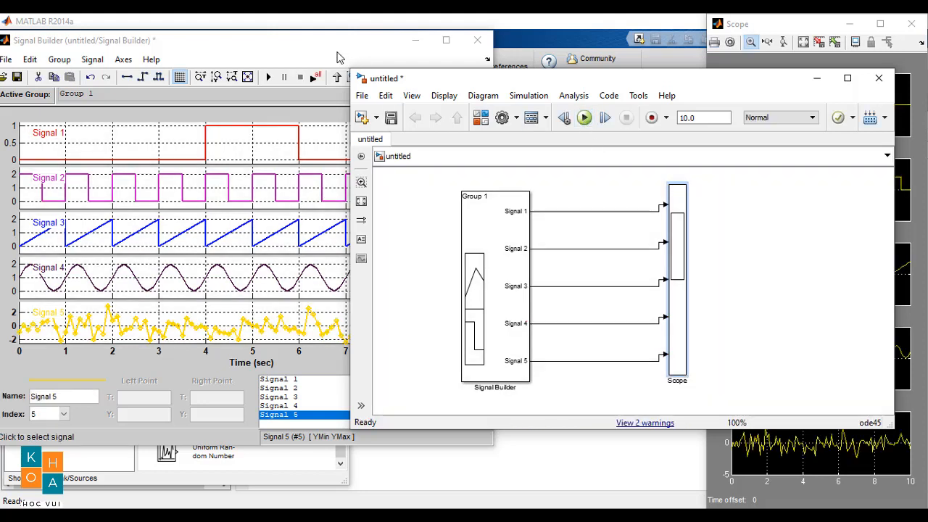
Reshape Signal 1 with added points of about 0.5 near 2.1 s and 7.3 s, and move the pulse's base points to about 3.2 s and 6.7 s
left_click(324, 50)
left_click(794, 24)
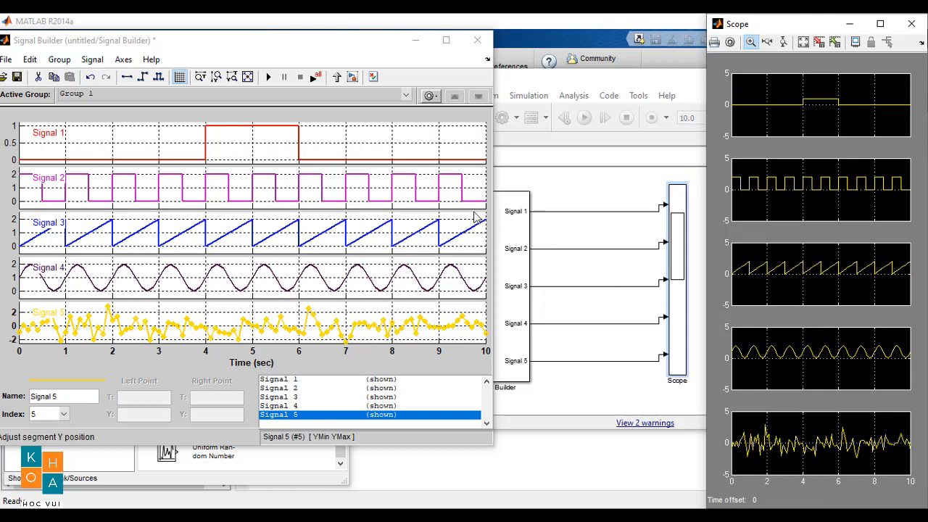
left_click(116, 158)
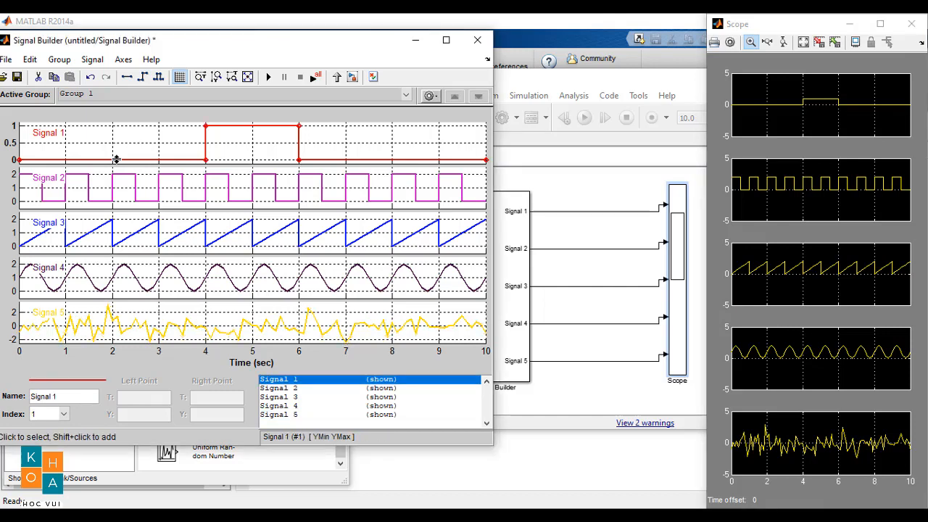
left_click_drag(116, 159, 117, 142)
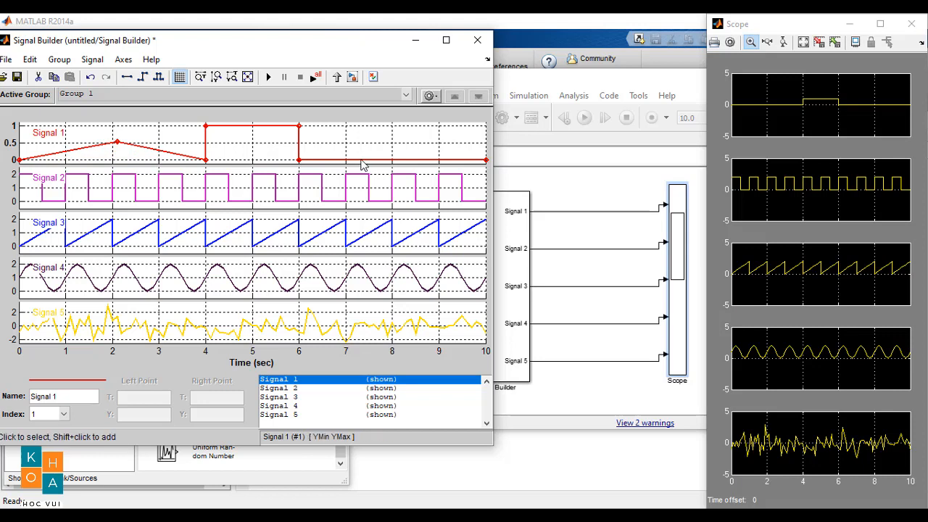
left_click_drag(362, 159, 373, 142, "shift")
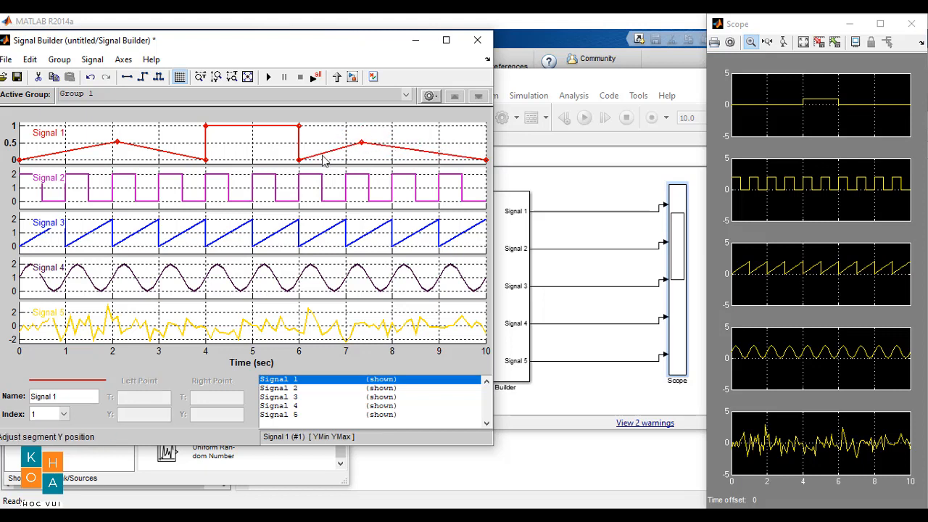
left_click_drag(206, 159, 167, 158)
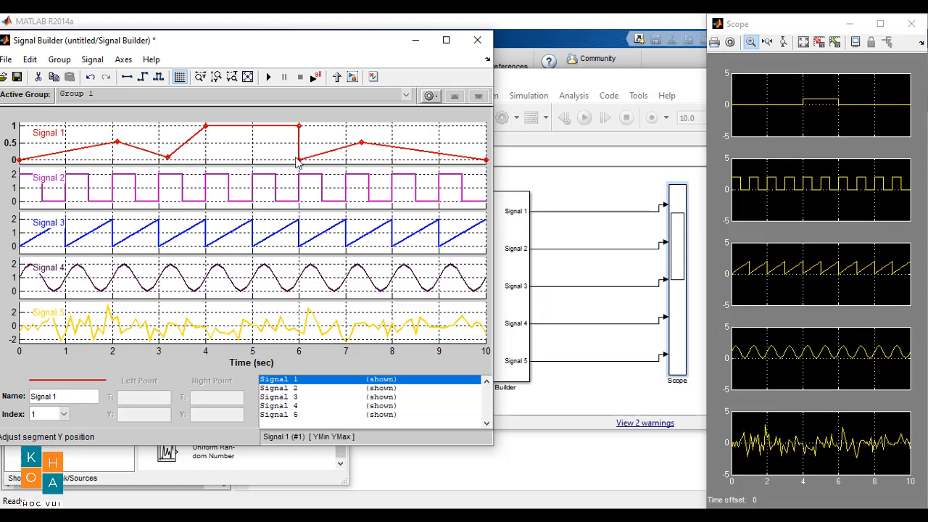
left_click_drag(298, 160, 331, 159)
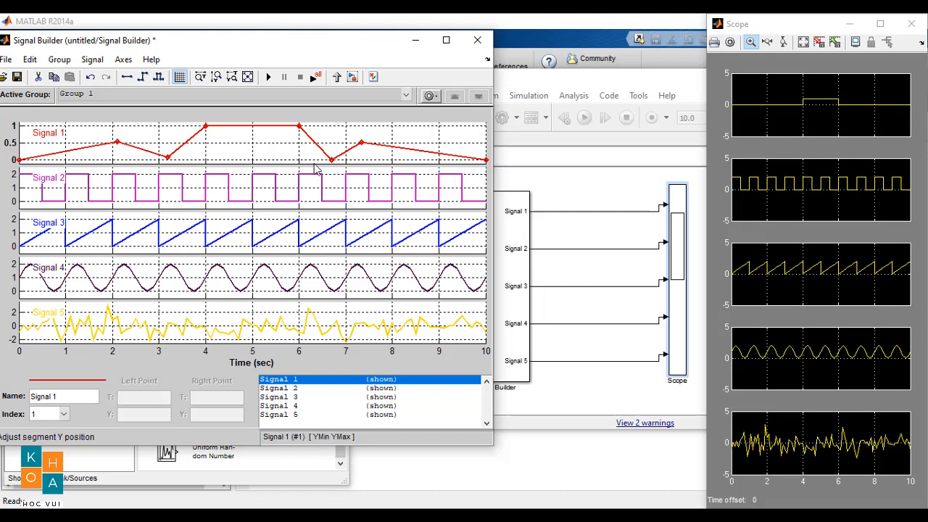
Run the simulation and display the Scope to view the reshaped Signal 1
left_click(553, 84)
left_click(586, 119)
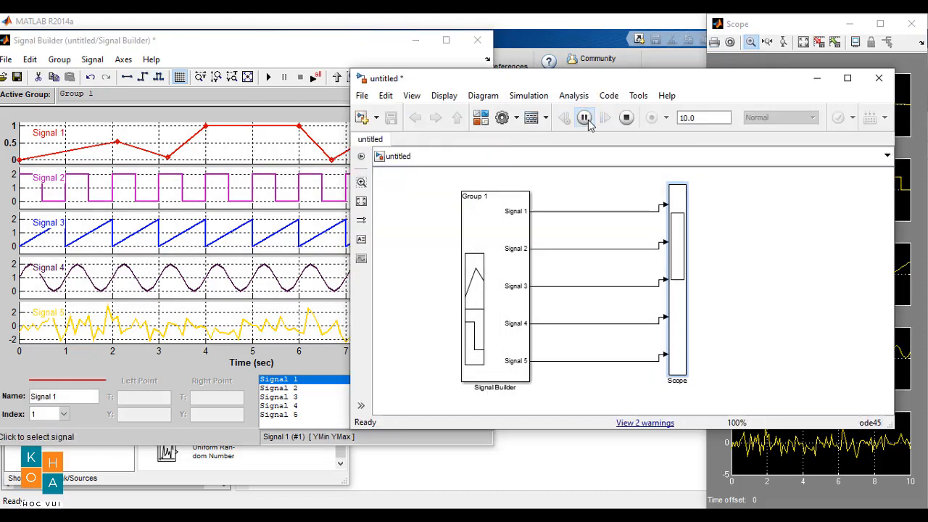
left_click(773, 28)
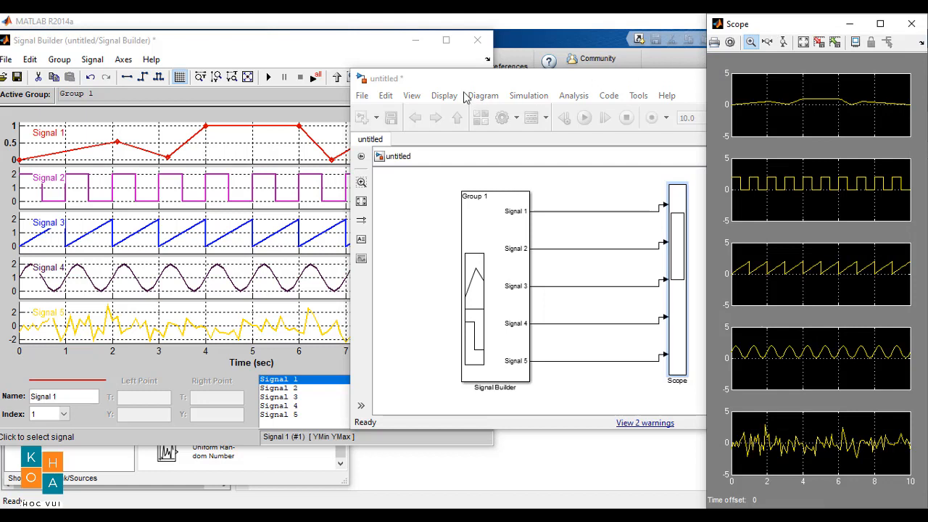
Move Signal 1's point at 4 s to 4.64 s near zero height, and raise its point near 7.3 s to about 0.9
left_click(361, 63)
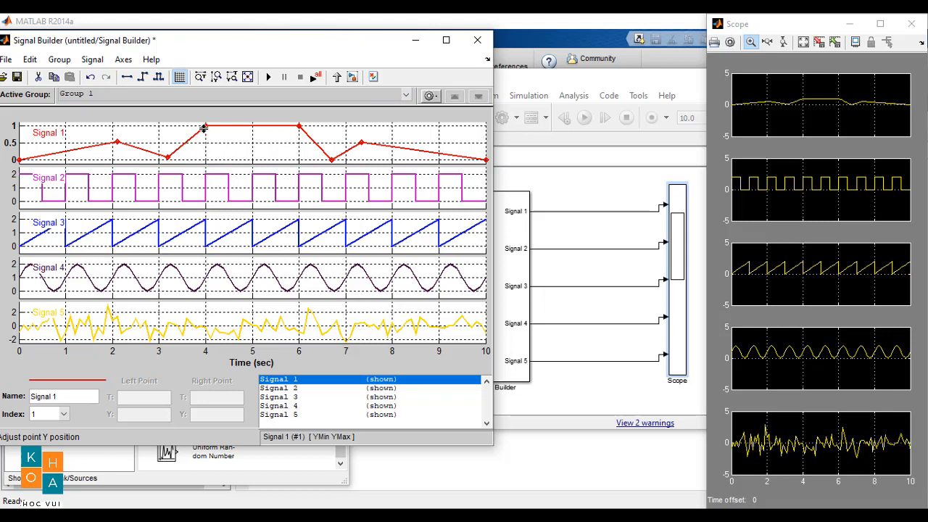
left_click_drag(203, 127, 238, 143)
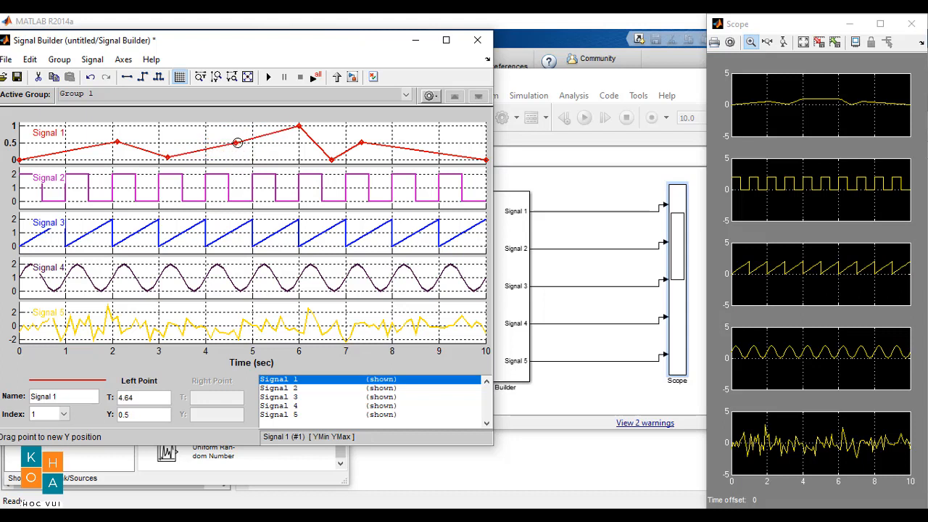
left_click(362, 143)
left_click_drag(377, 143, 378, 128)
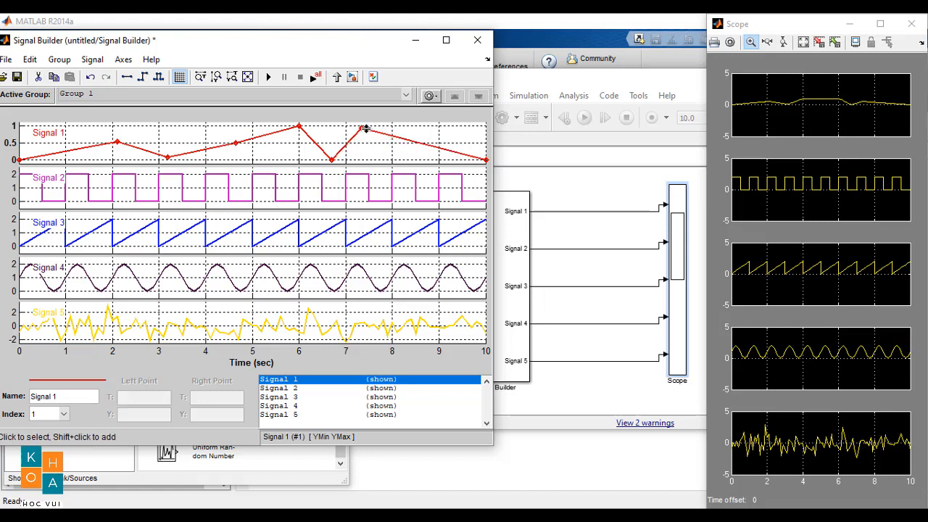
left_click_drag(236, 143, 243, 158)
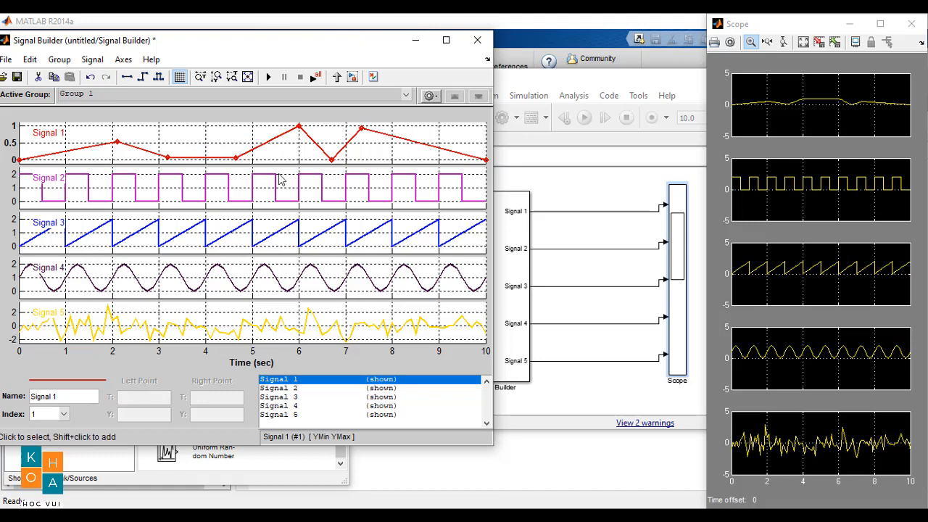
Shift Signal 3's low points at 3 s, 6 s and 8 s to about 3.5 s, 6.5 s and 8.4 s
left_click(158, 245)
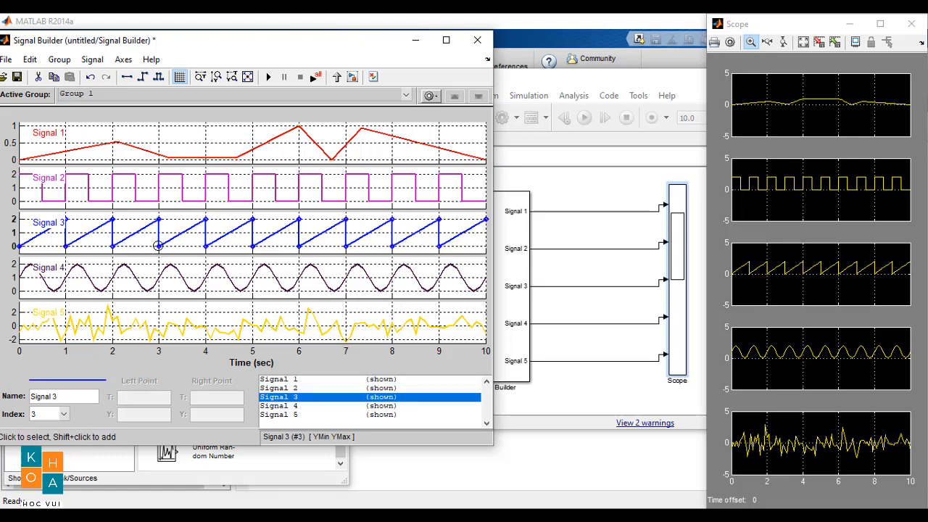
left_click_drag(159, 246, 182, 248)
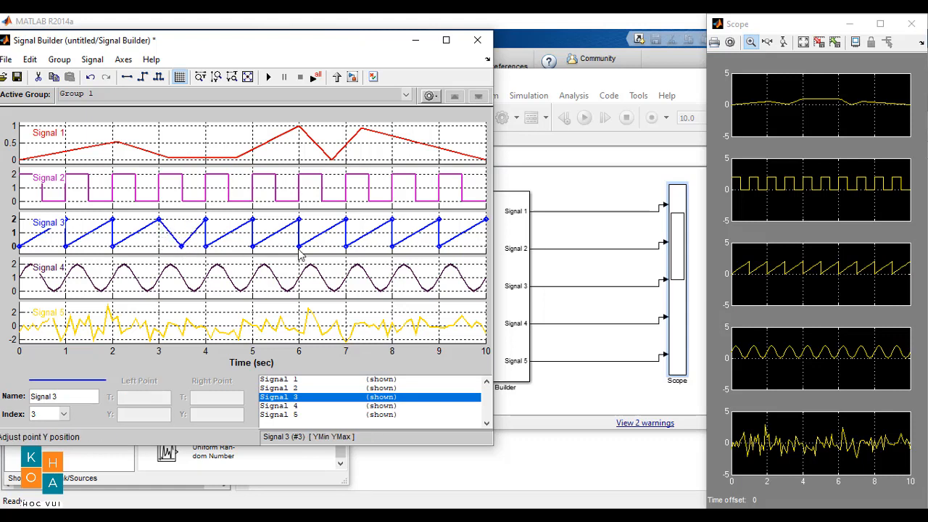
left_click_drag(299, 245, 322, 246)
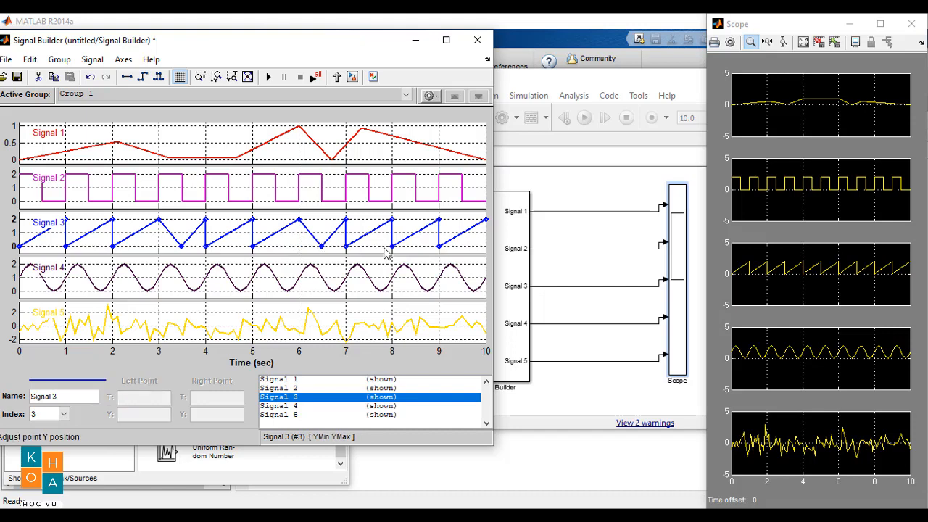
left_click_drag(392, 245, 417, 253)
left_click(242, 237)
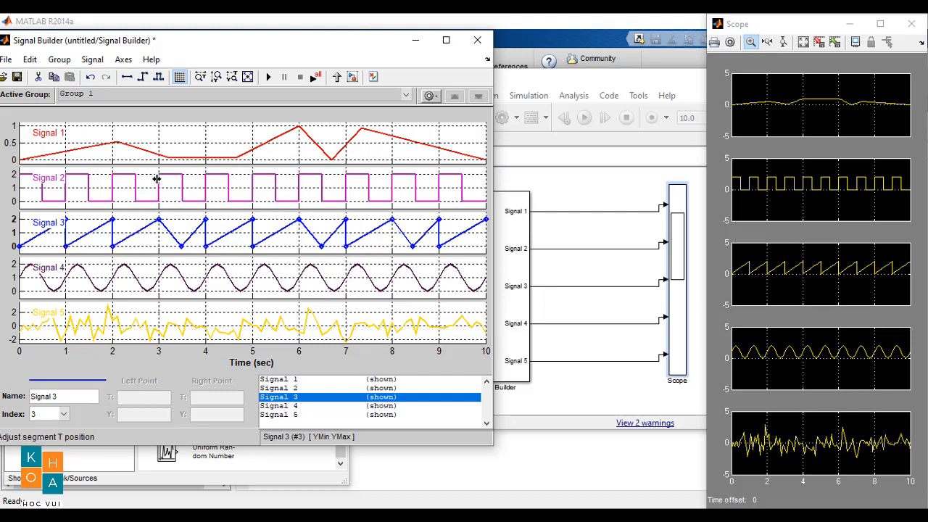
Lower Signal 2's upper point at 3 s to about 1, and try to shift that point in time
left_click(157, 176)
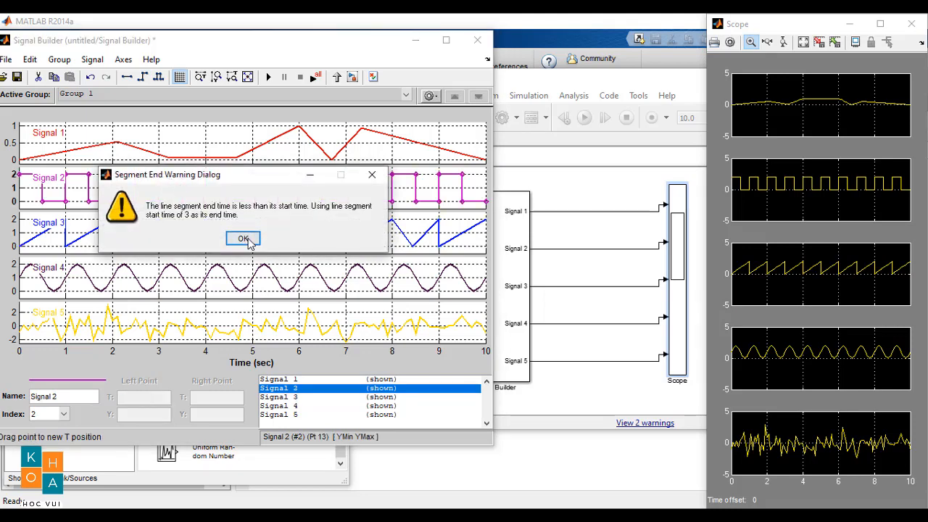
left_click(242, 237)
left_click(158, 176)
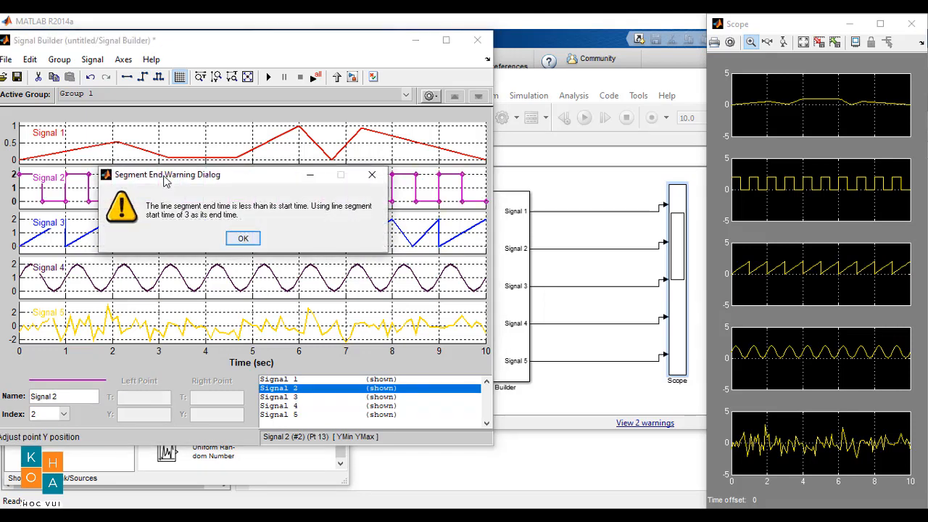
left_click(240, 240)
left_click(164, 177)
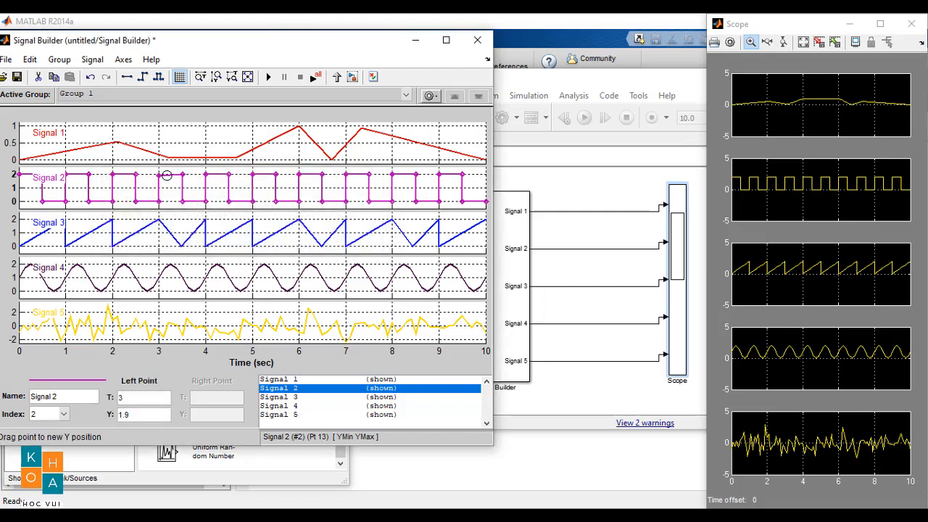
left_click_drag(166, 178, 159, 190)
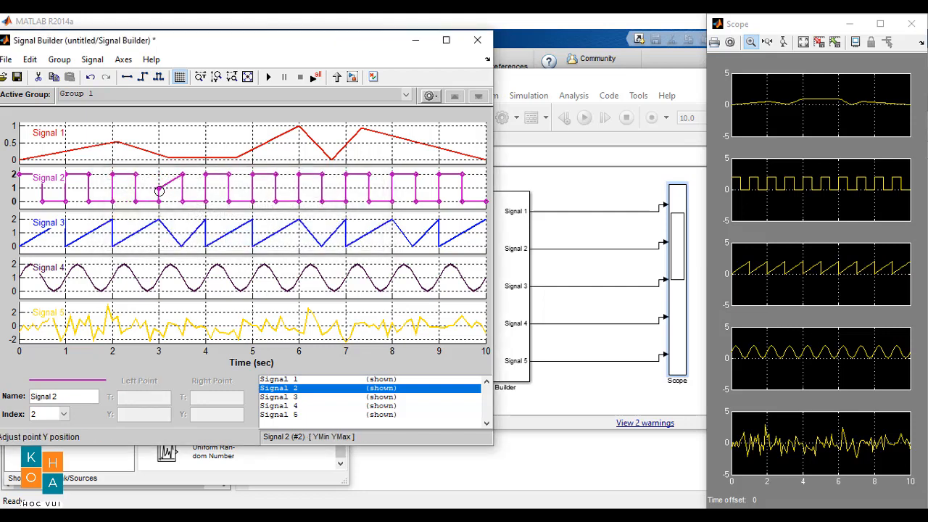
left_click(157, 191)
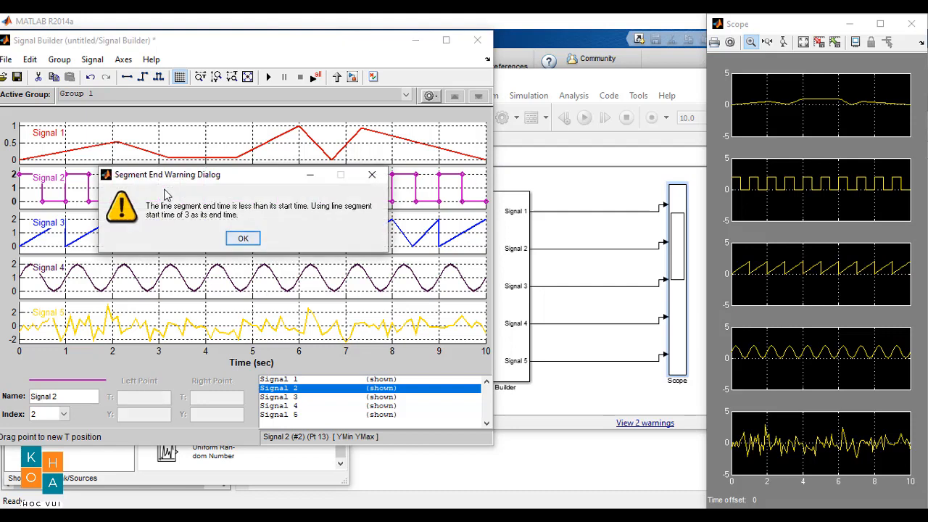
left_click(235, 234)
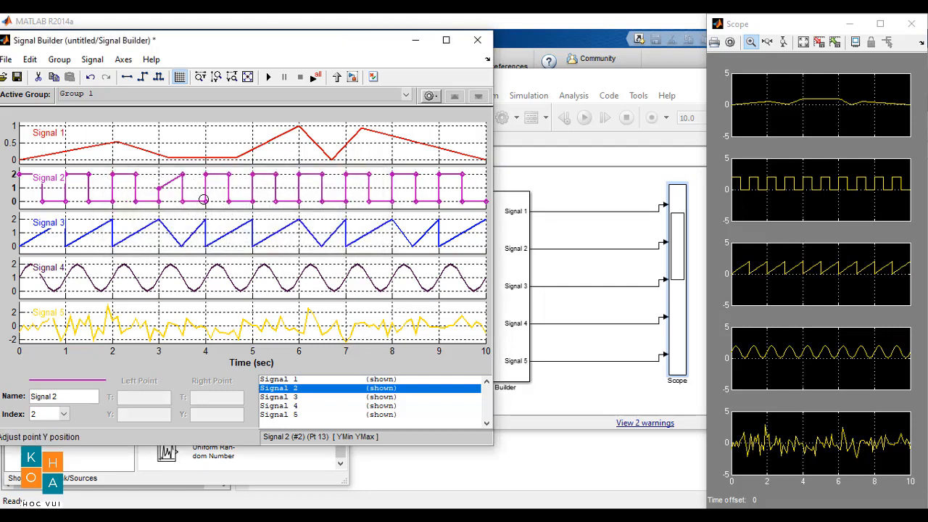
Adjust Signal 2's points to about 0.8 at 4 s, 1 at 6 s and 0.9 at 7.5 s, and 0 at 8.5 s and 1.5 s
left_click_drag(203, 199, 206, 191)
left_click_drag(298, 201, 298, 188)
left_click_drag(369, 200, 370, 189)
left_click(416, 175)
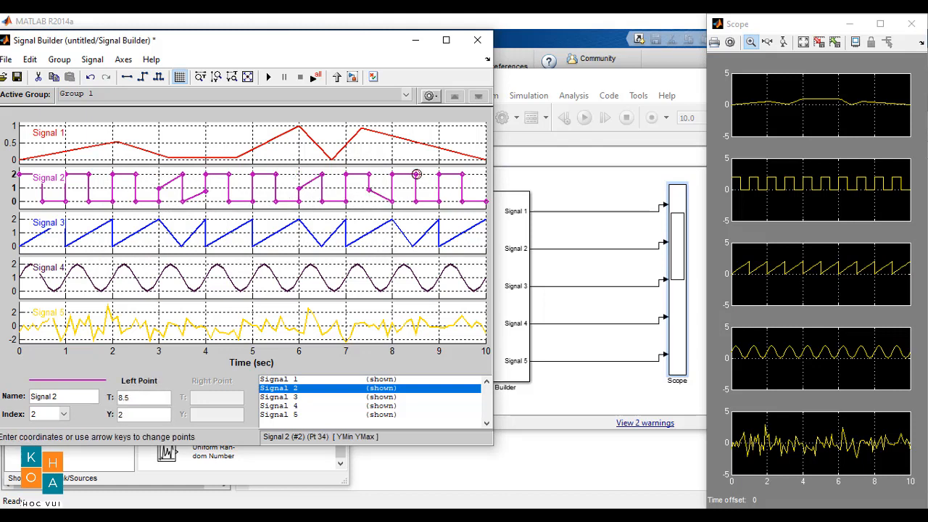
left_click_drag(416, 175, 427, 197)
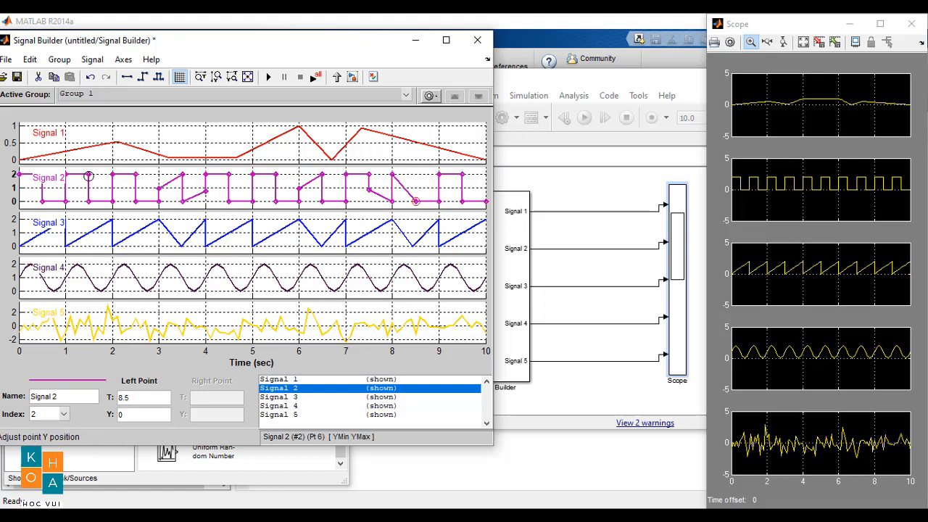
left_click_drag(89, 175, 89, 201)
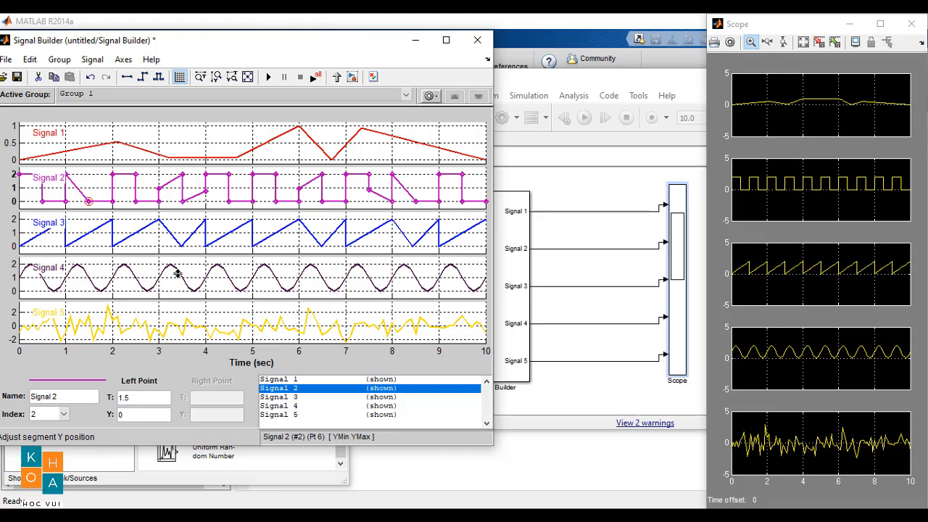
Rerun the simulation and display the Scope to view the edited Signals 1, 2 and 3
left_click(578, 166)
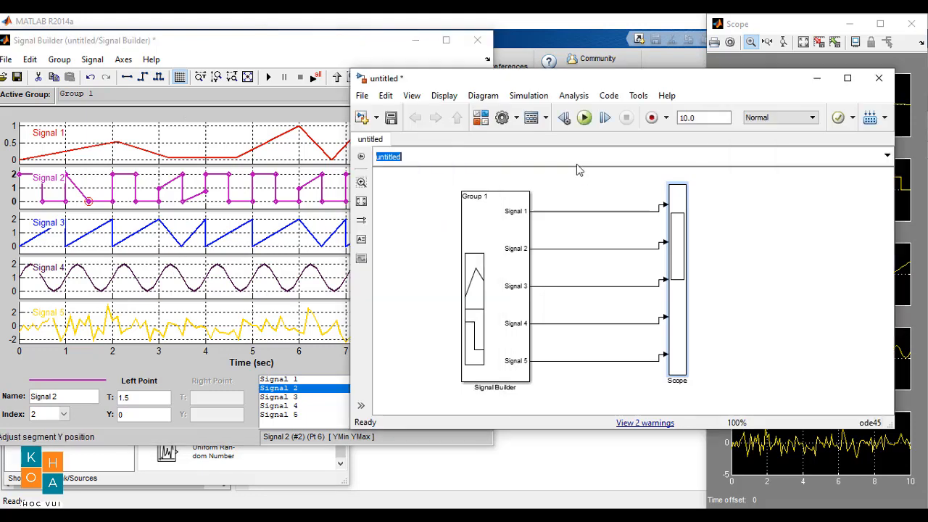
left_click(584, 119)
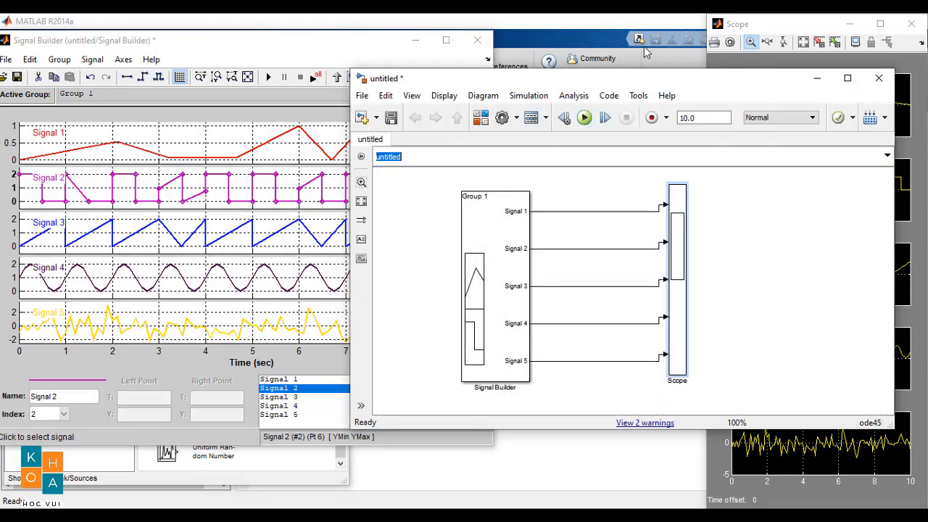
left_click(798, 25)
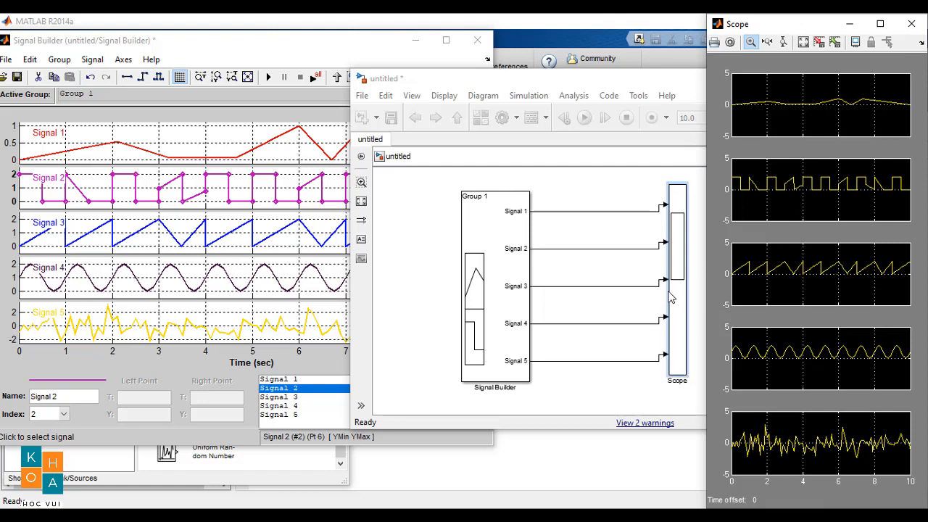
left_click(676, 303)
left_click_drag(533, 84, 535, 85)
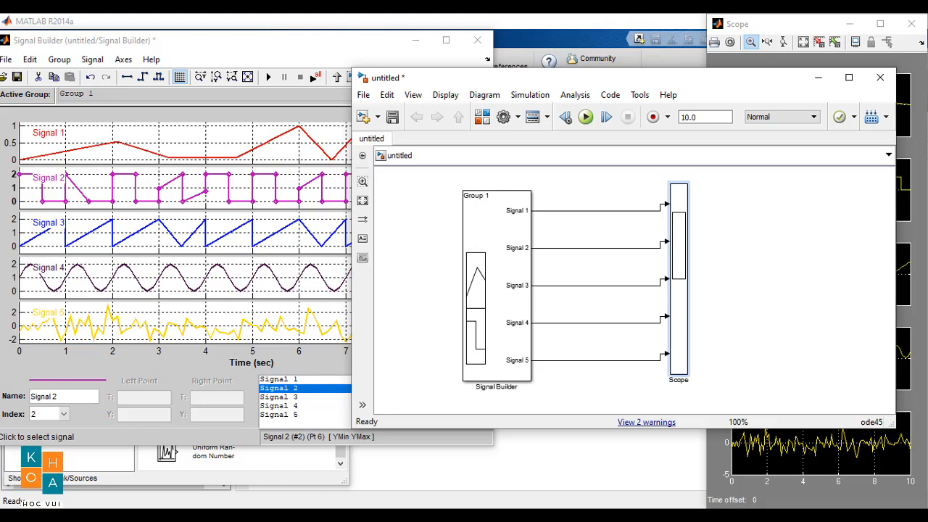
mouse_move(418, 516)
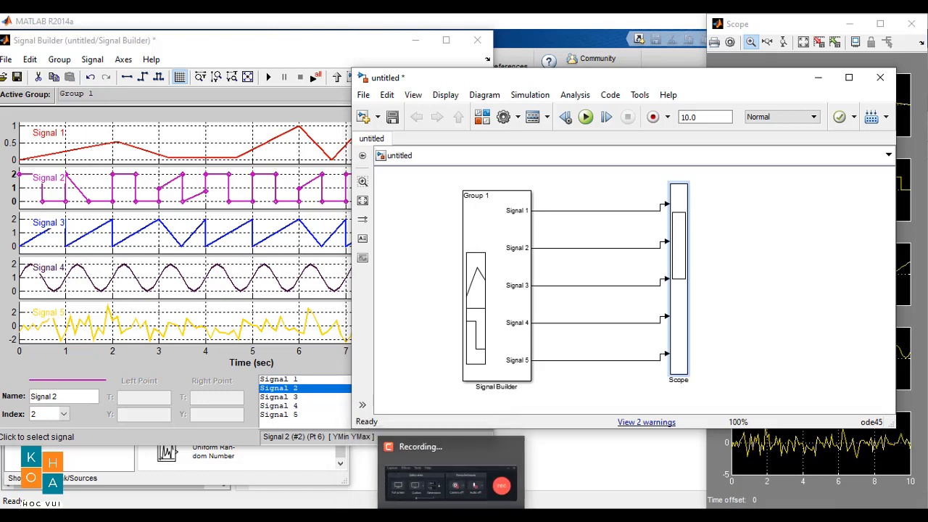
left_click(451, 516)
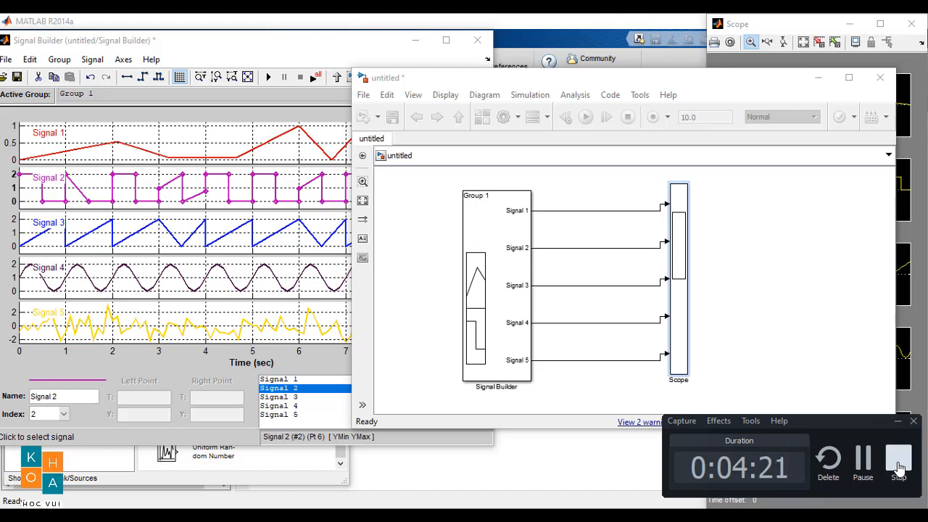
left_click(899, 467)
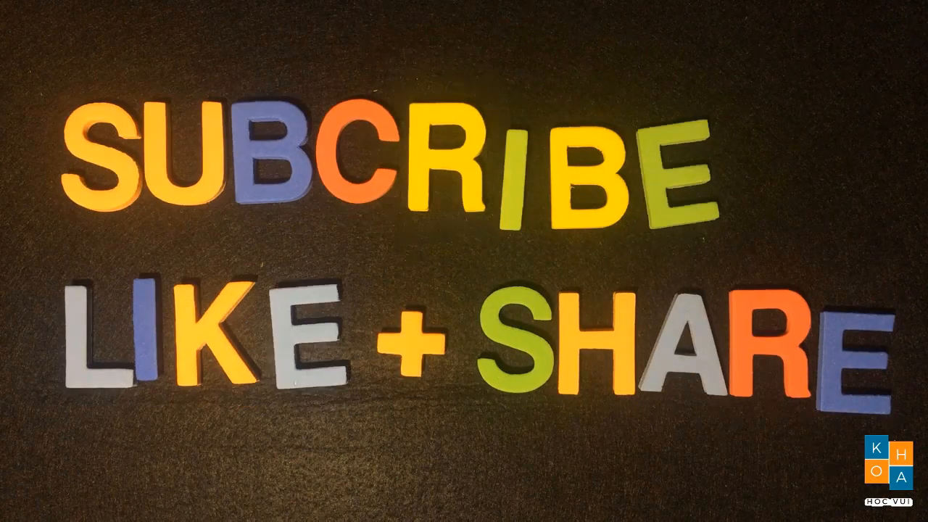